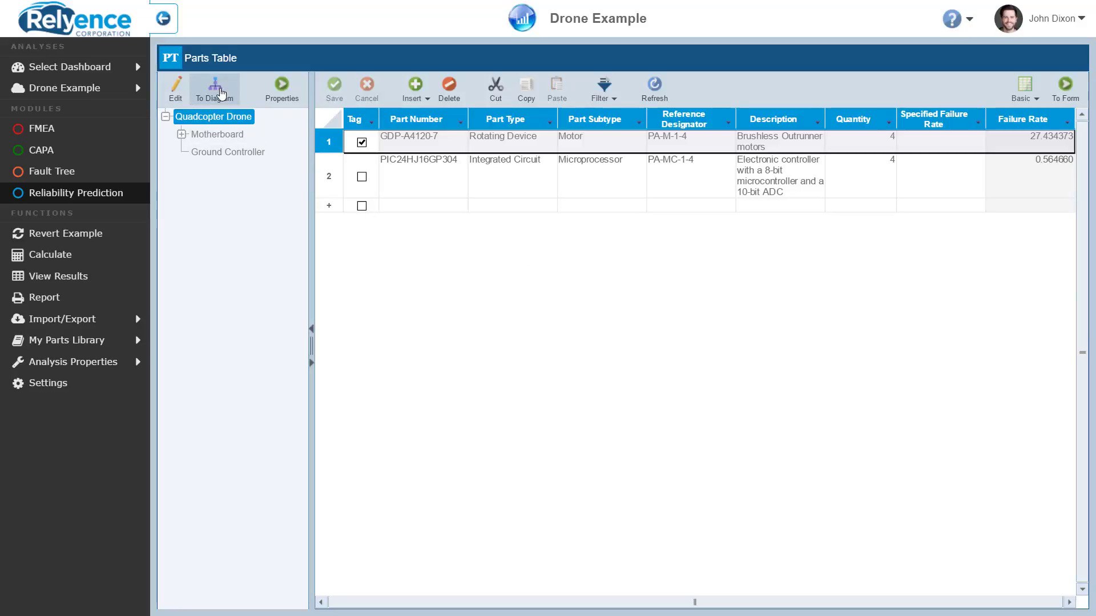
Display the Drone Example parts as a block diagram, widen its pane, and lay it out horizontally.
click(221, 93)
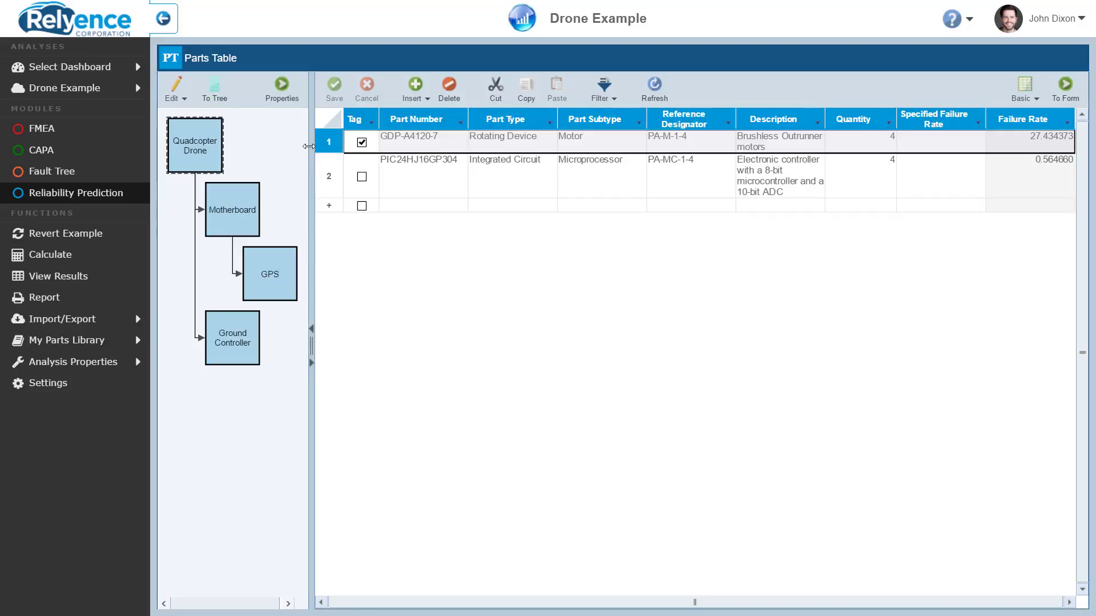
drag(314, 149, 482, 151)
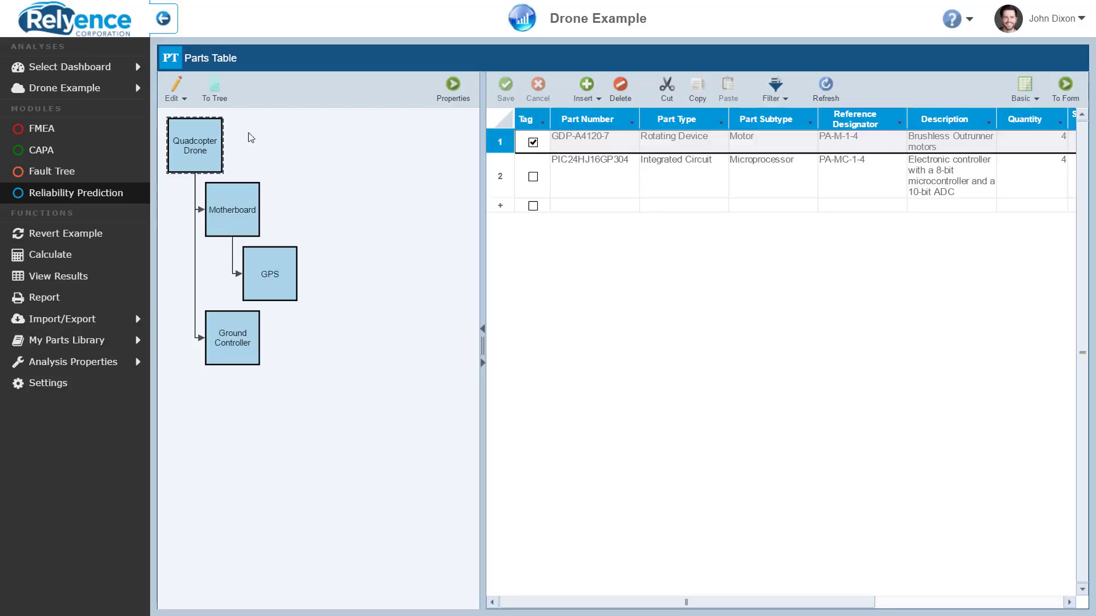
click(180, 102)
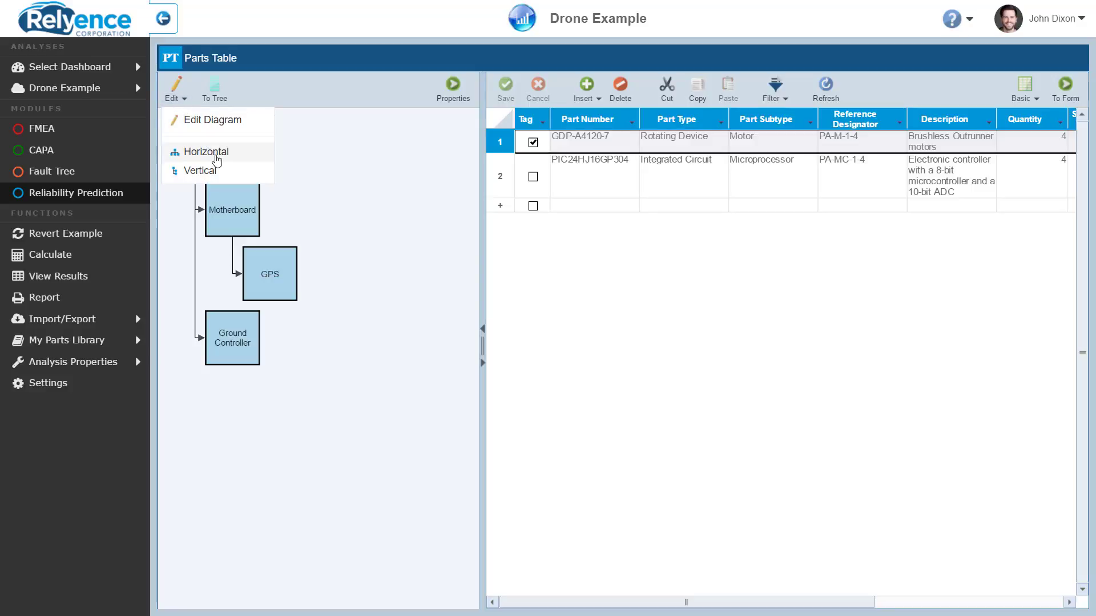
click(217, 160)
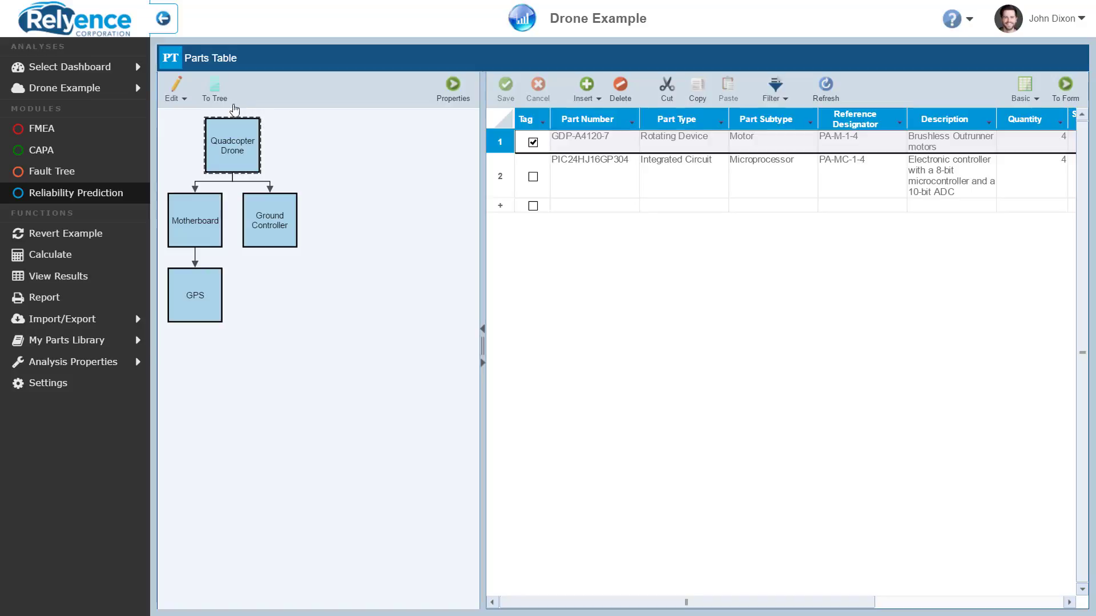
In Edit Diagram mode, drop a Circle symbol onto the canvas and label it 'Camera'.
click(174, 85)
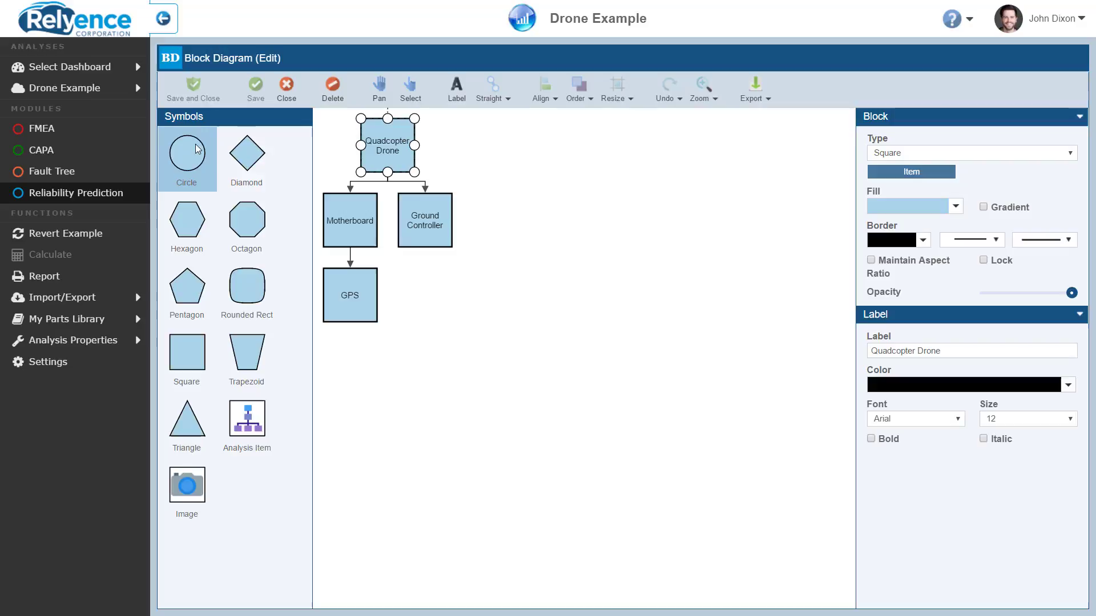
drag(187, 153, 521, 248)
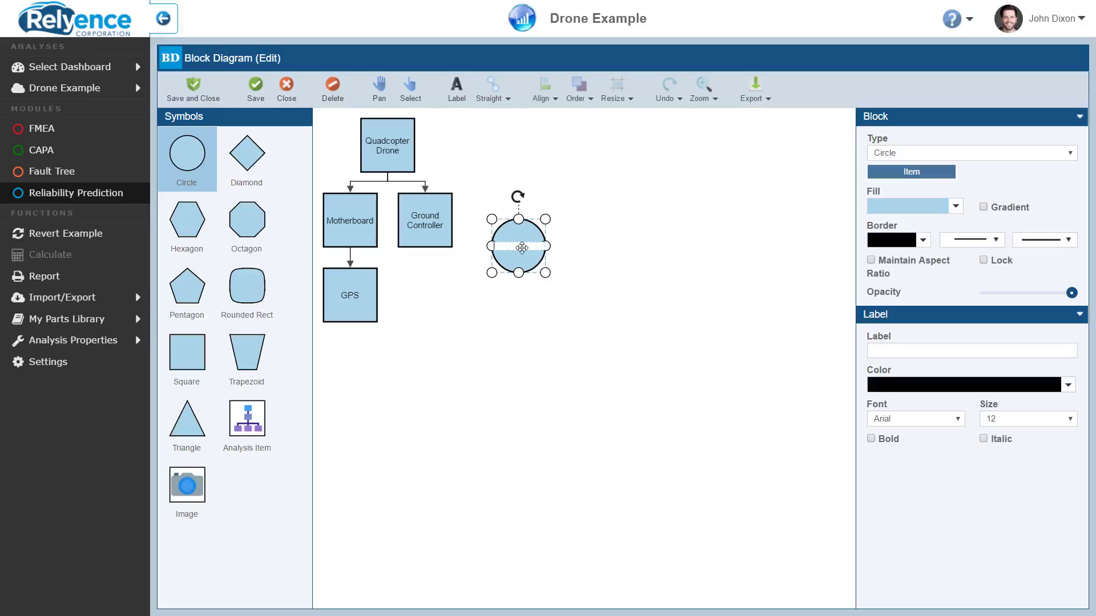
text(Camera)
key(Return)
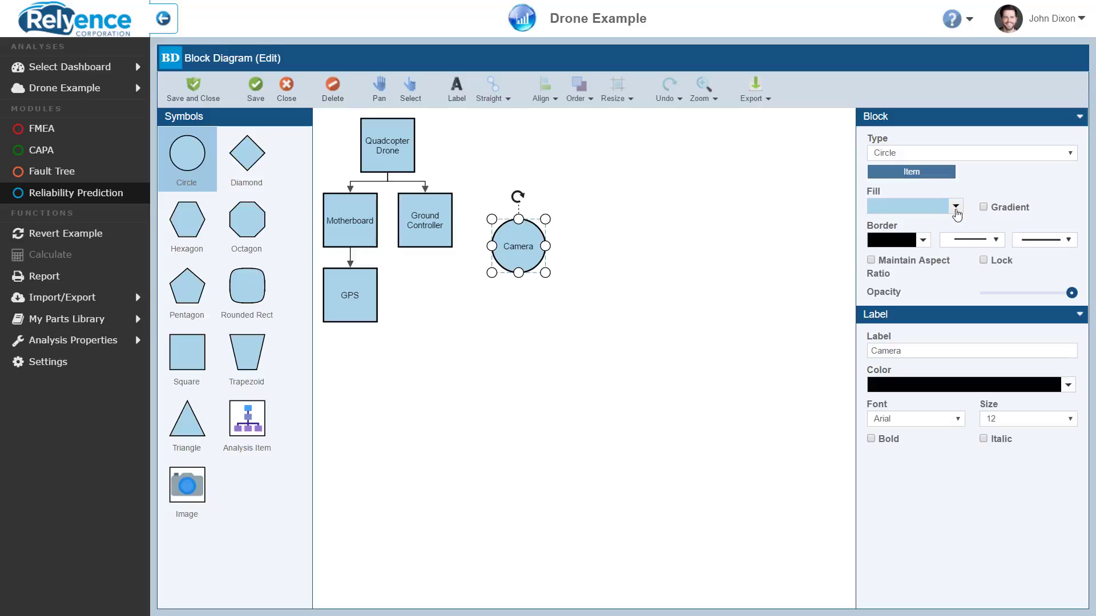
Fill the Camera circle with red and enable the Gradient option.
click(955, 207)
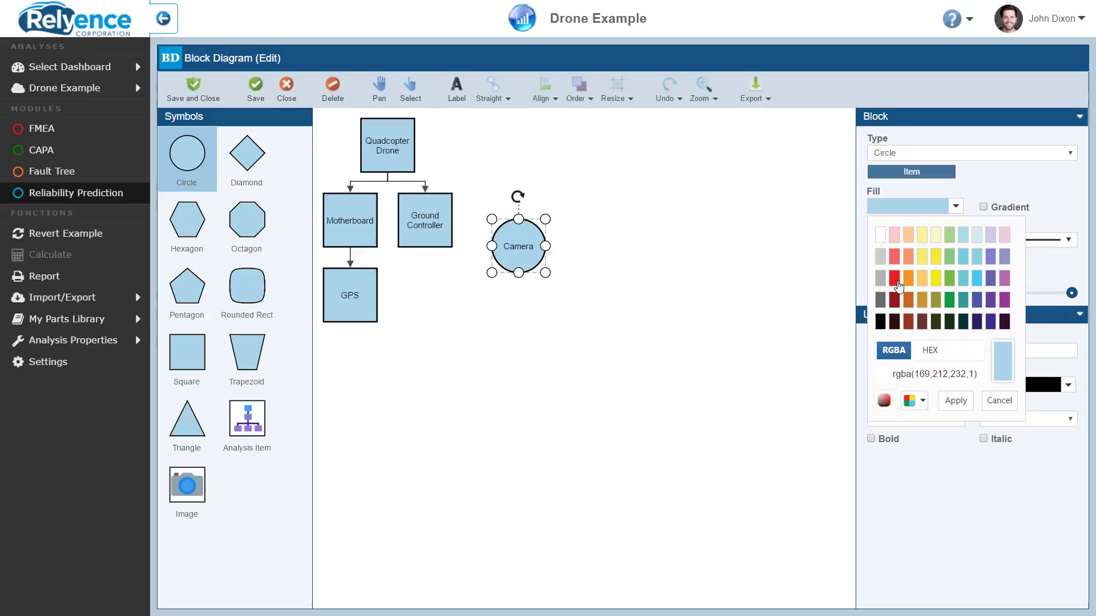
click(899, 284)
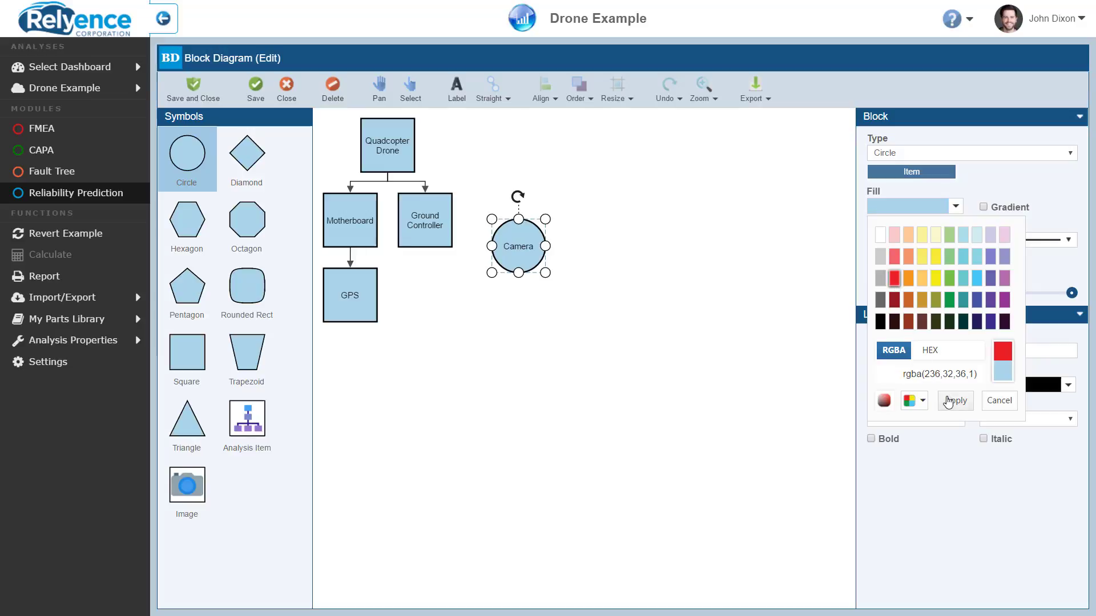
click(952, 401)
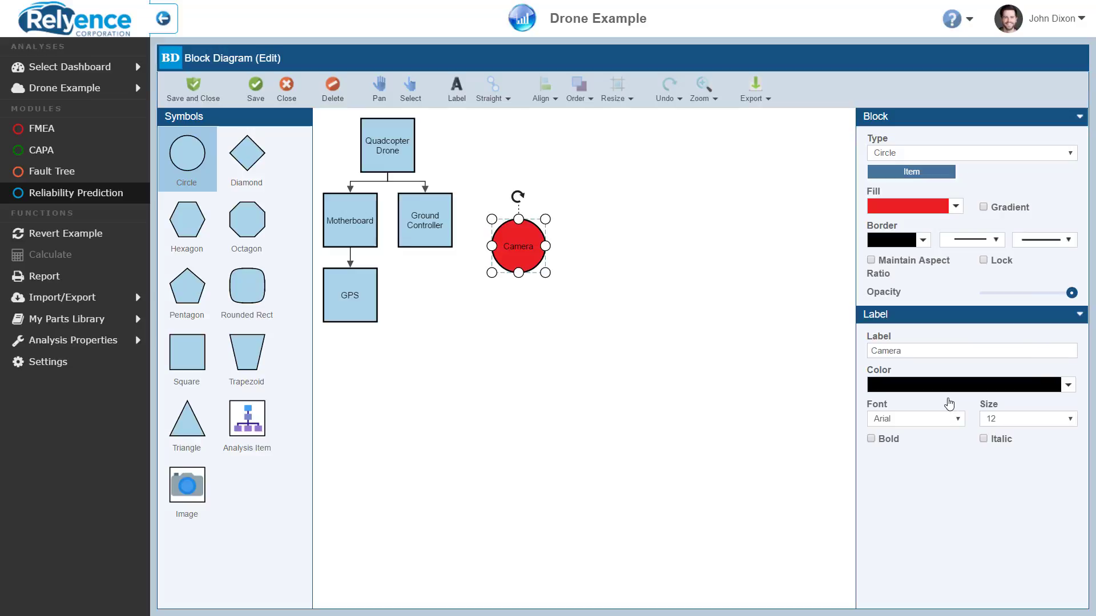
click(984, 208)
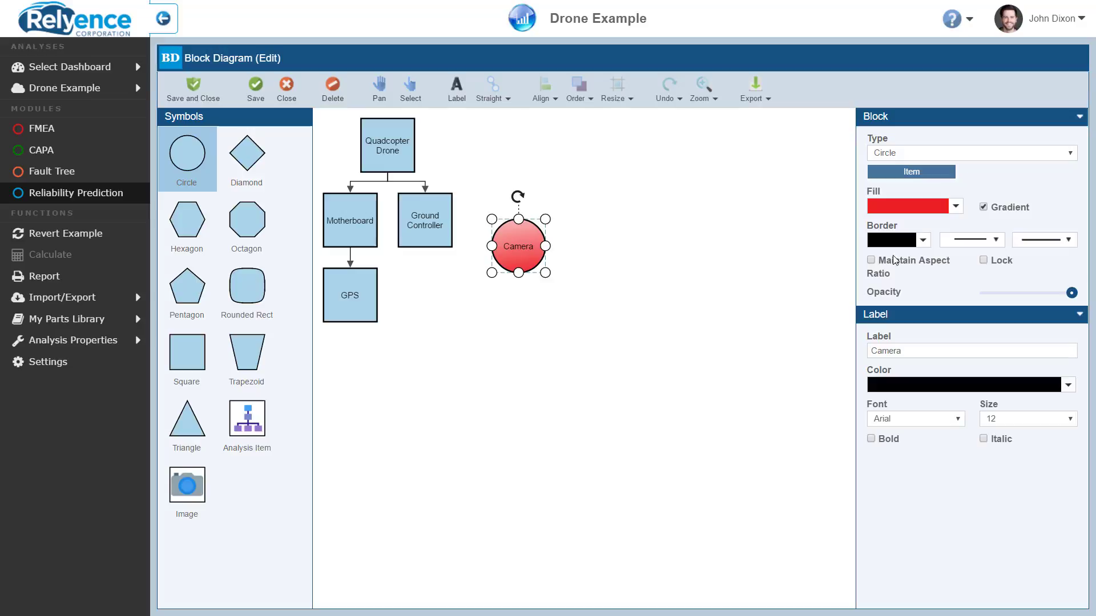
Draw an Orthogonal connector from Quadcopter Drone's bottom point to the Camera circle's top.
click(504, 104)
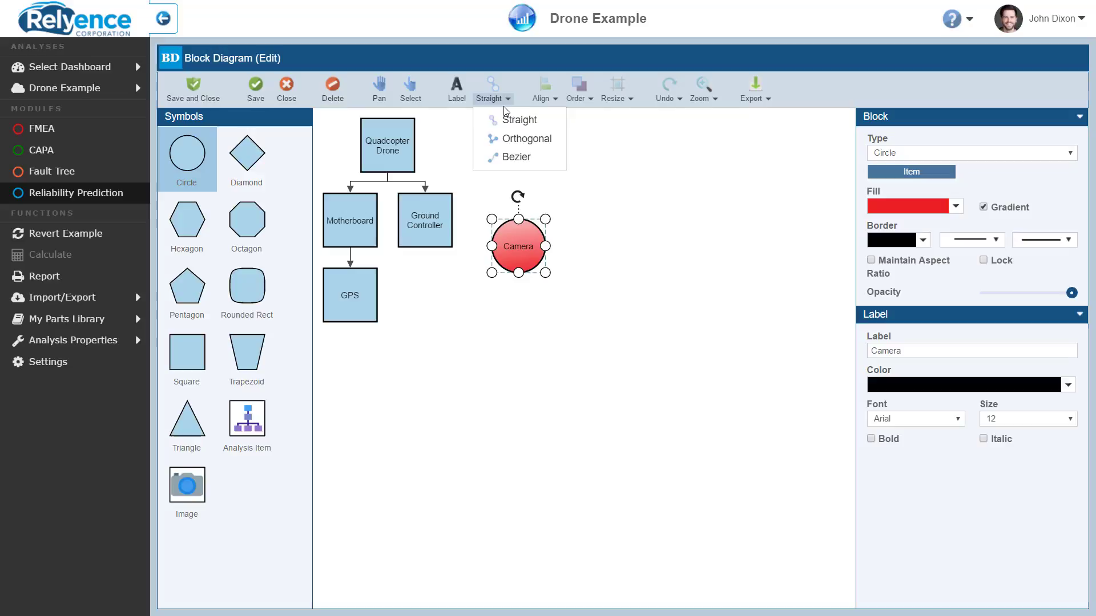
click(526, 139)
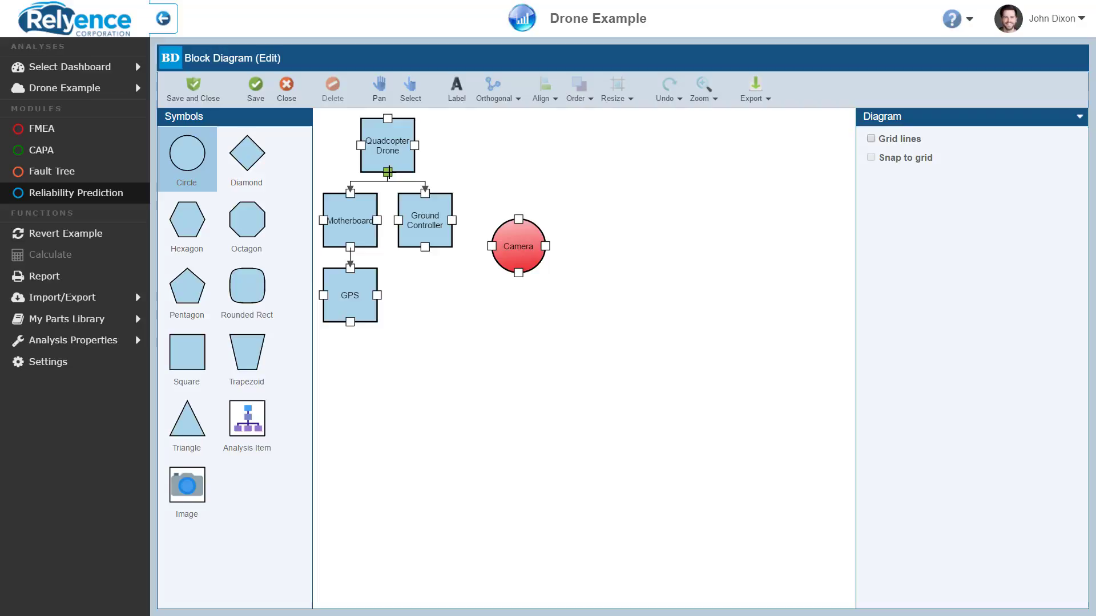
drag(388, 172, 520, 219)
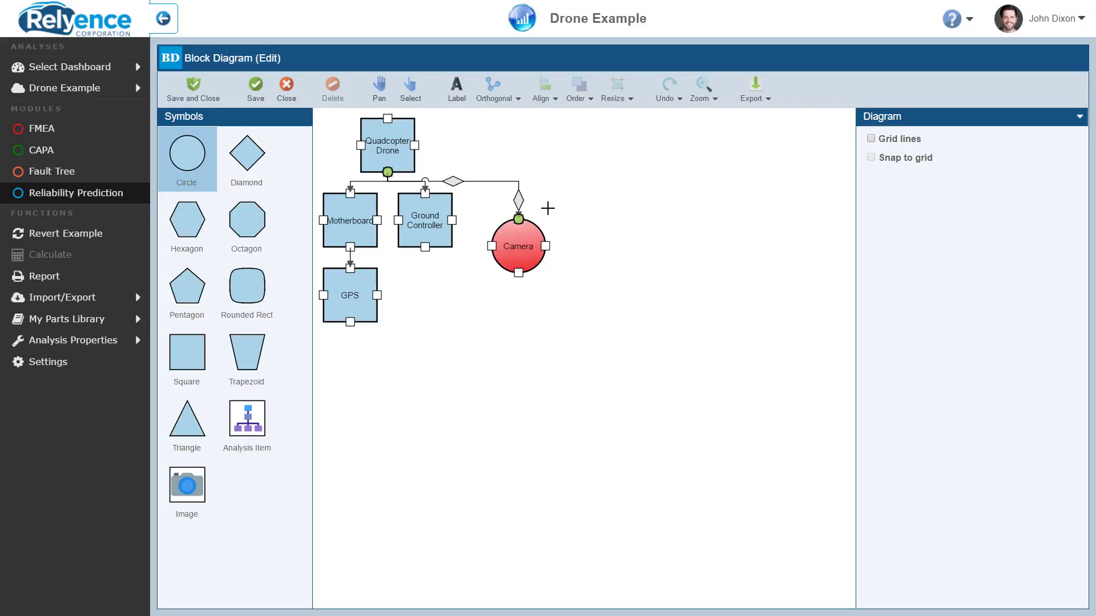
click(413, 103)
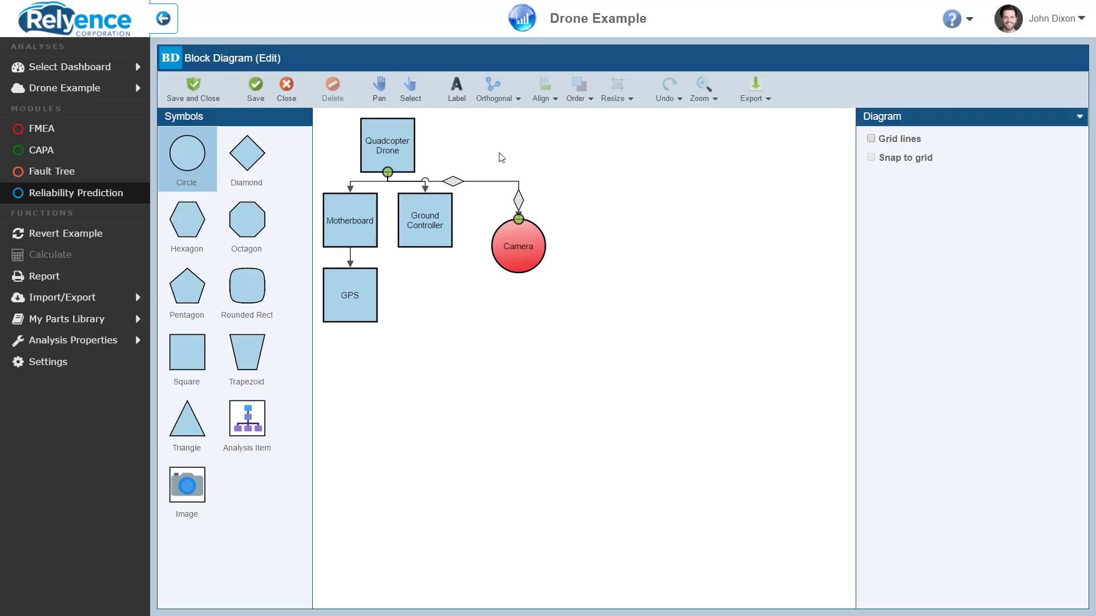
Drag the Camera circle up-left next to Ground Controller, then reselect it.
click(516, 255)
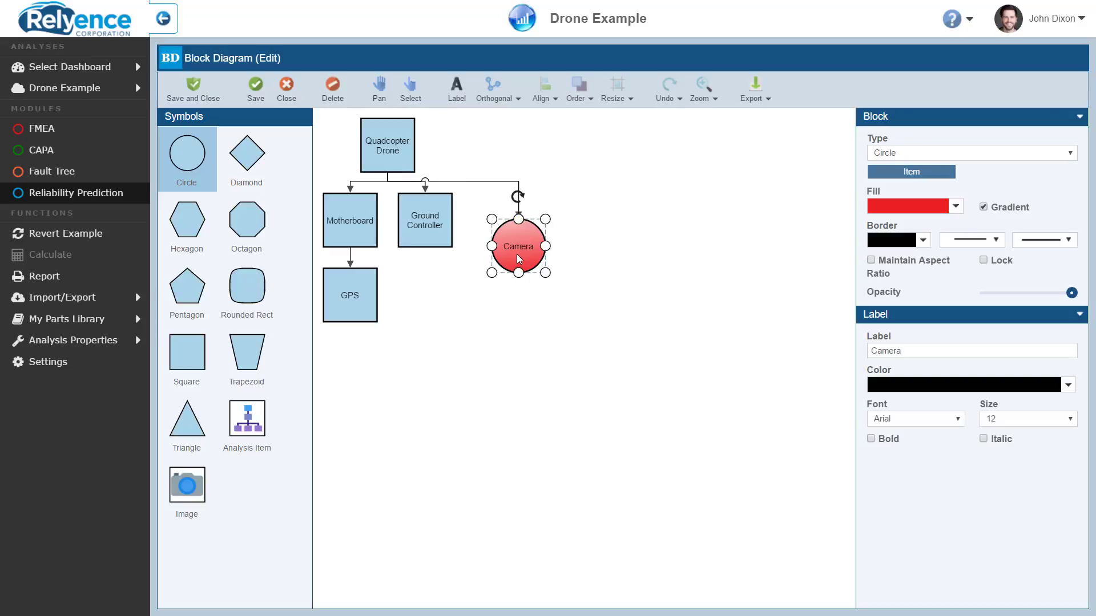
drag(516, 255, 498, 228)
click(553, 221)
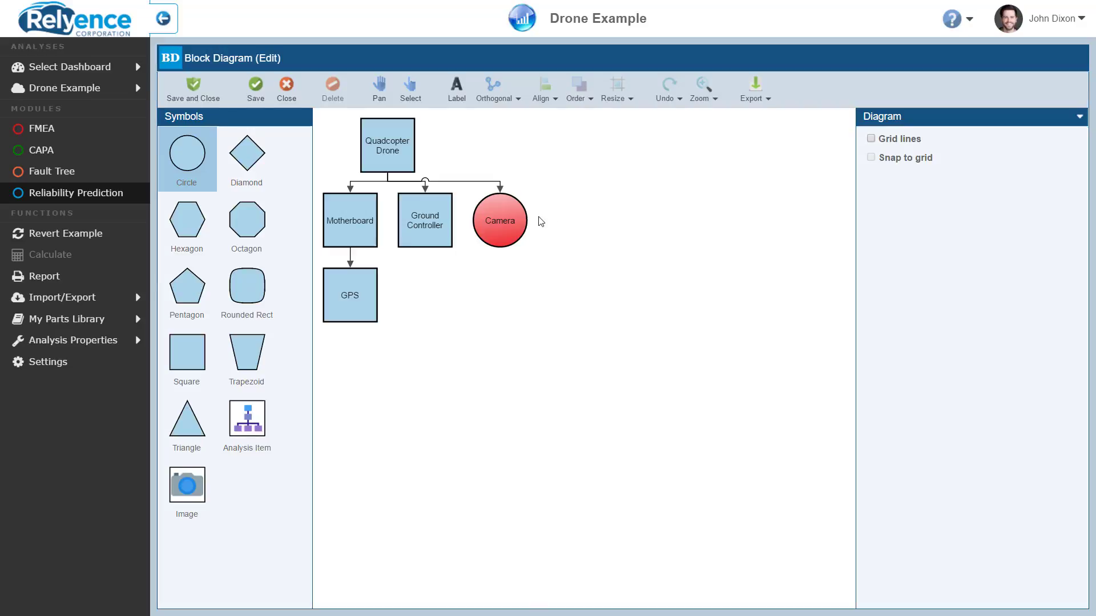
click(527, 224)
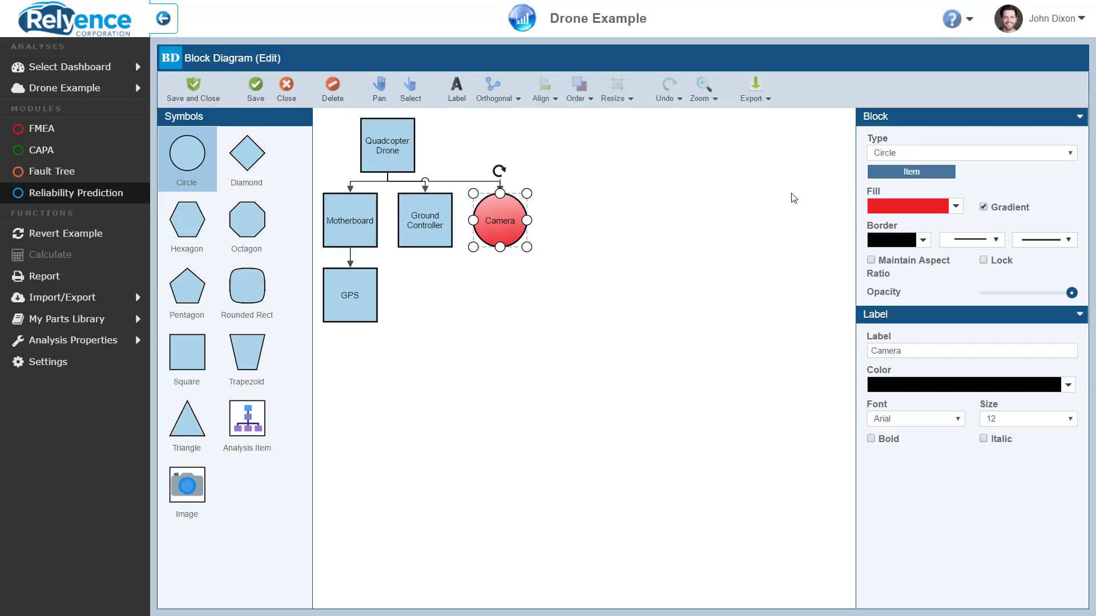
Link the circle block to the Camera item from the drone's part list.
click(922, 172)
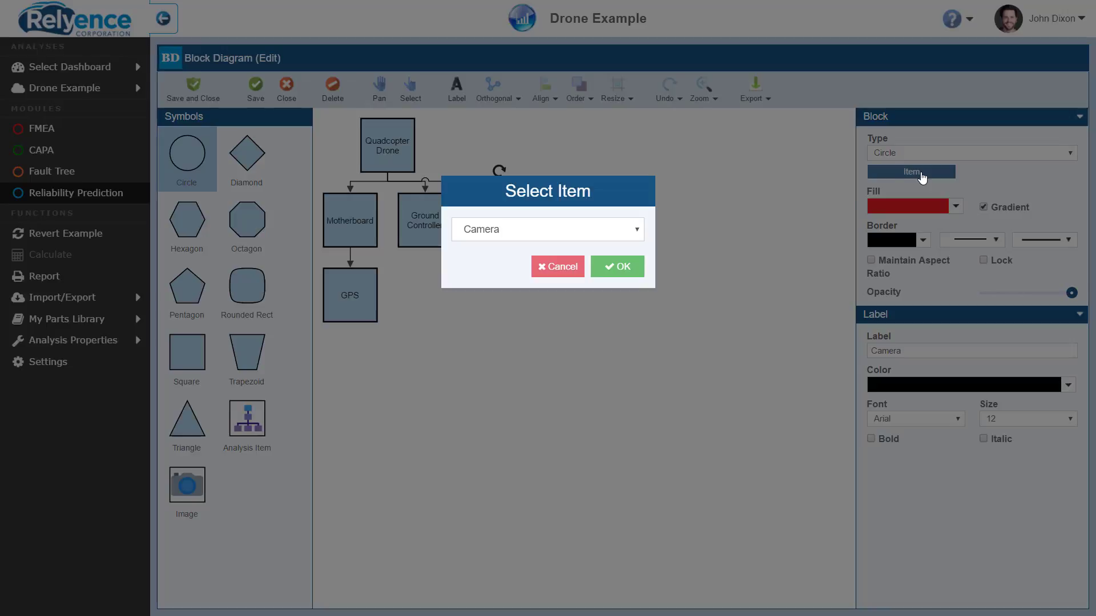
click(639, 233)
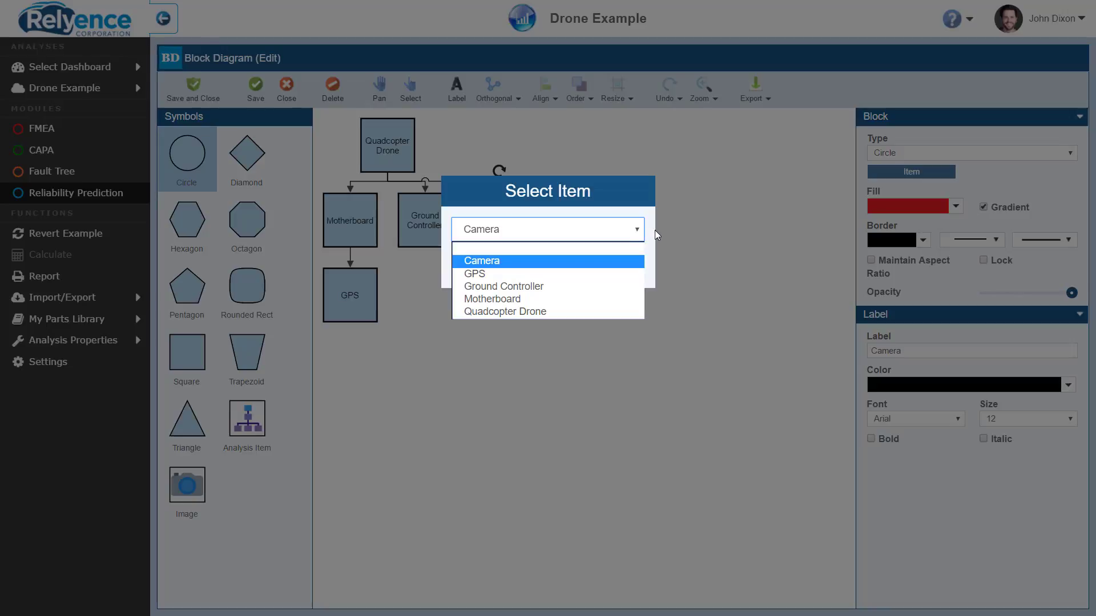
click(662, 228)
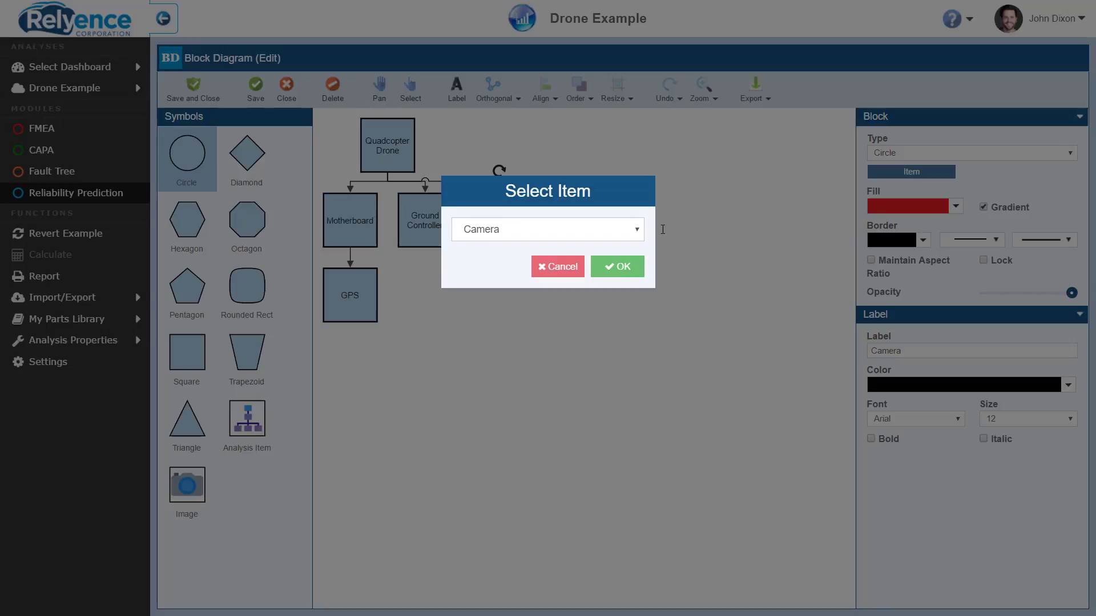
click(562, 266)
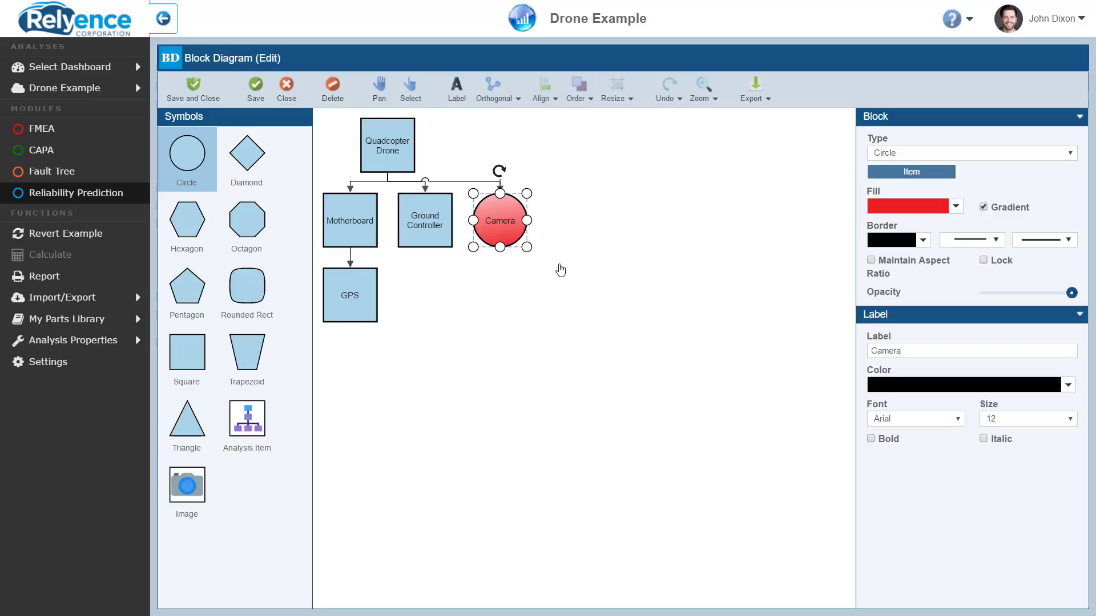
Change the Camera block's Type to Image and load the Camera Icon picture.
click(954, 154)
click(907, 277)
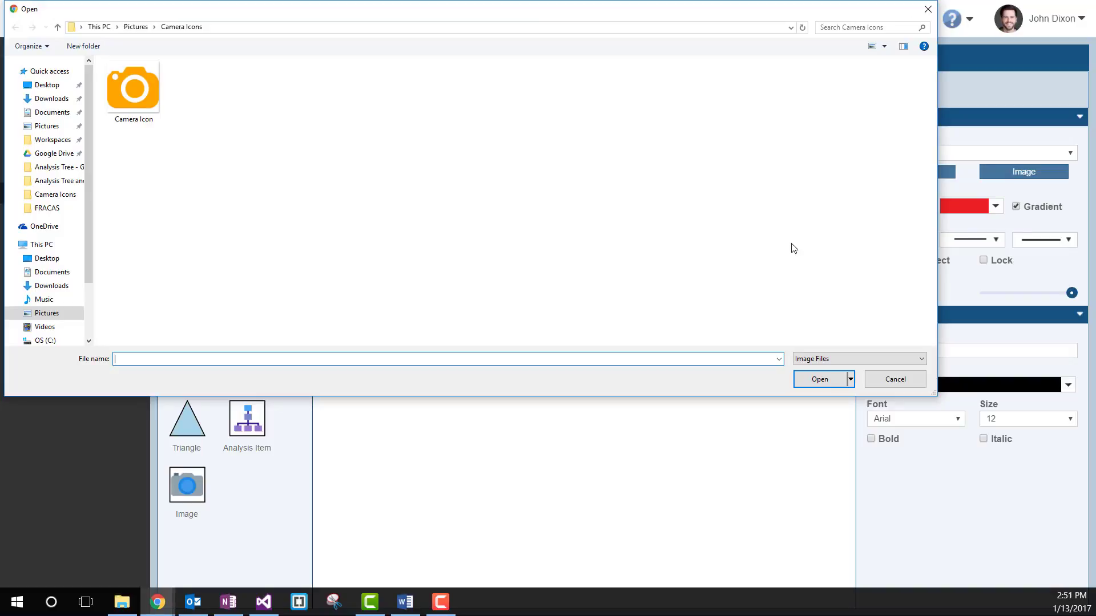
click(141, 98)
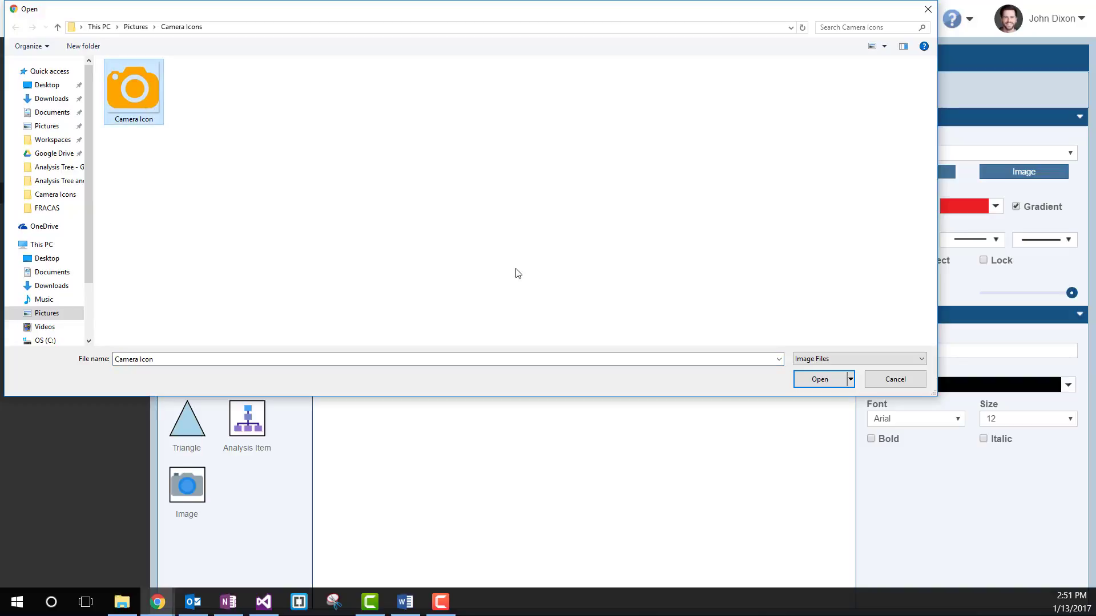
click(818, 380)
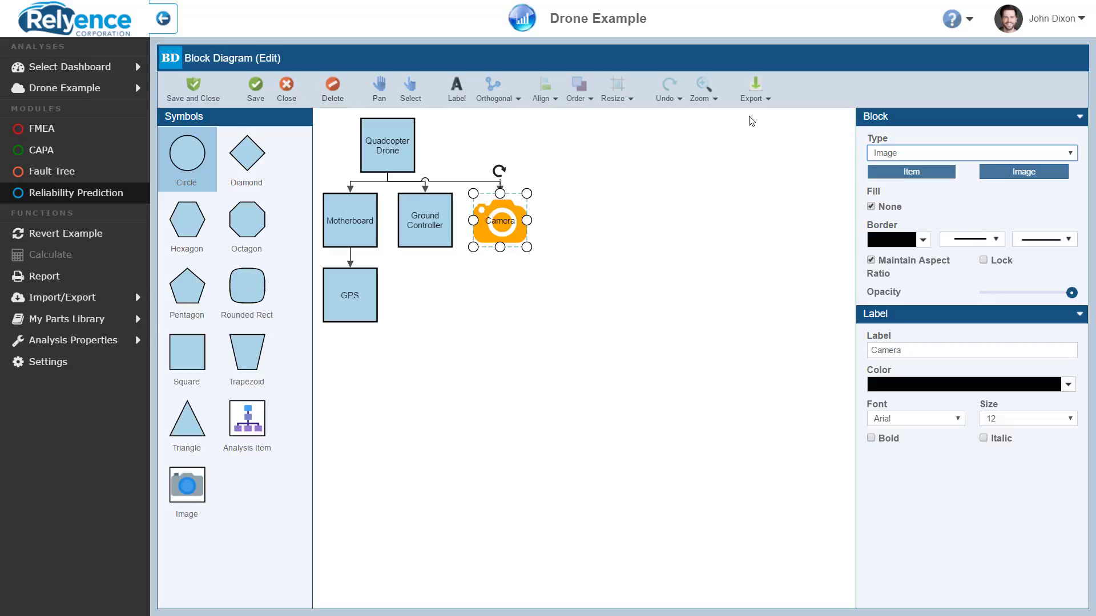
click(753, 97)
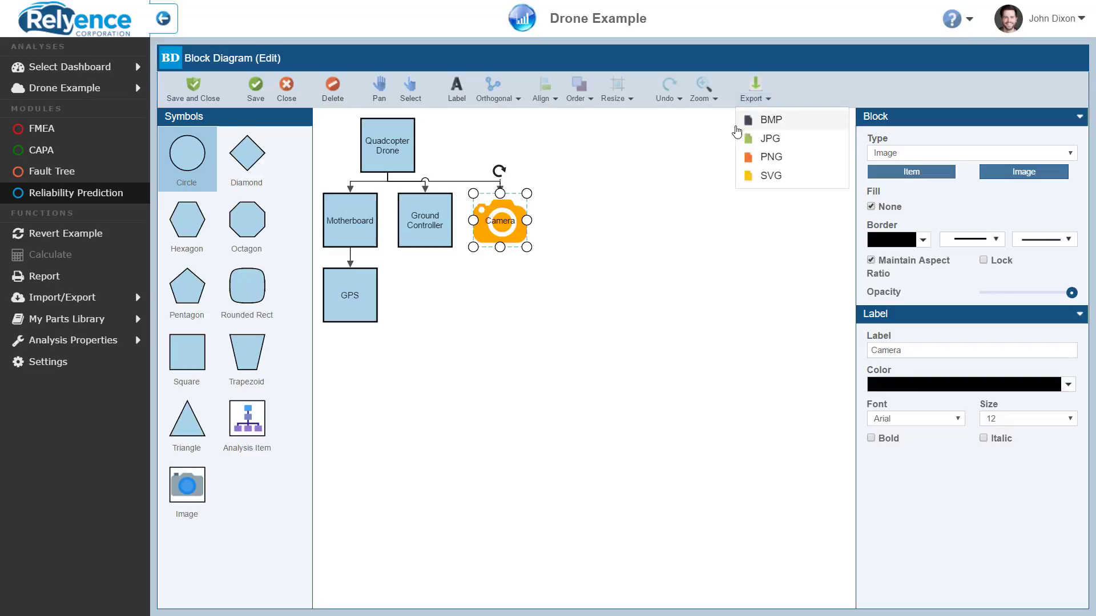
Save and close the block diagram editor, confirming Yes to save changes.
click(663, 180)
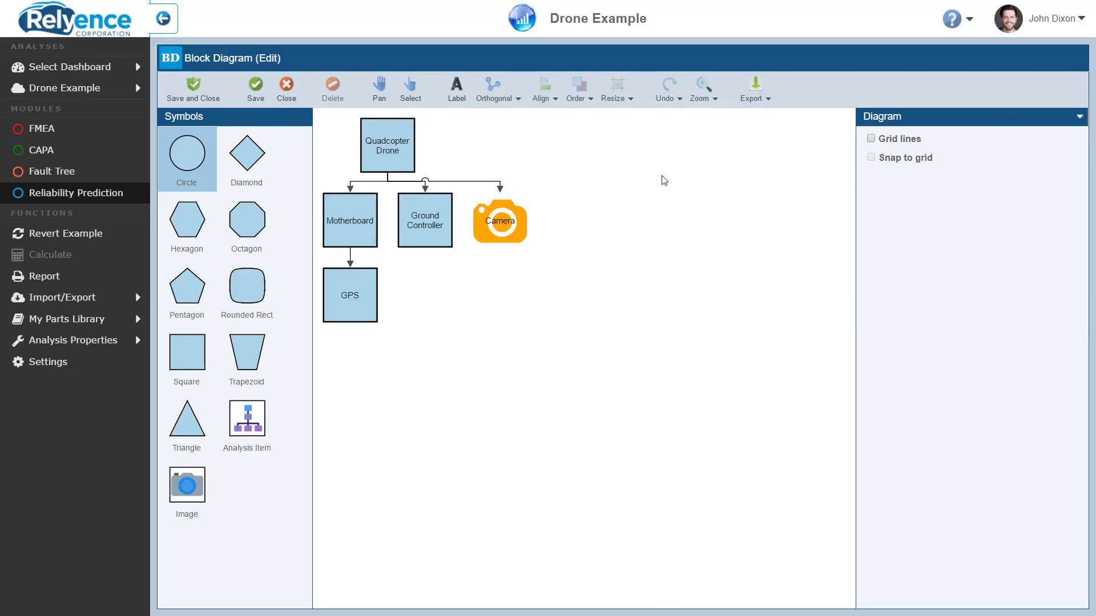
click(206, 100)
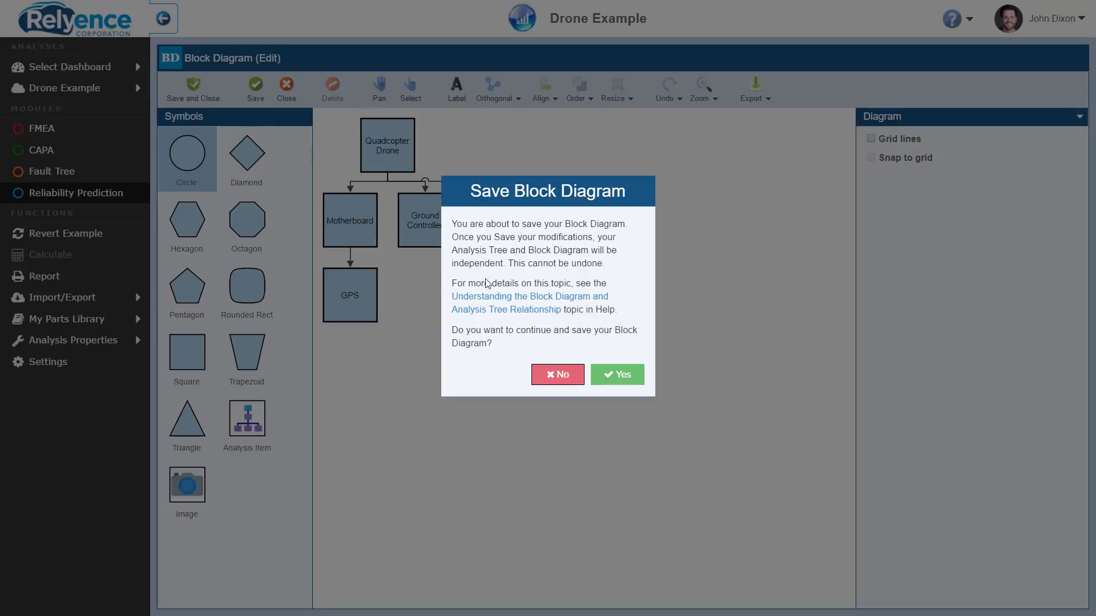
click(617, 376)
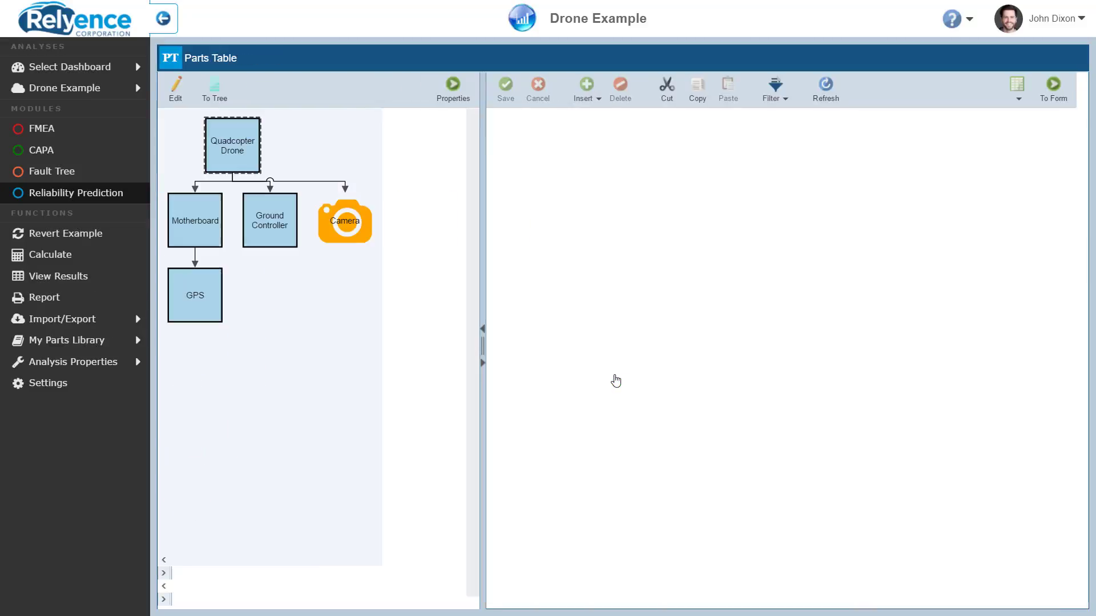